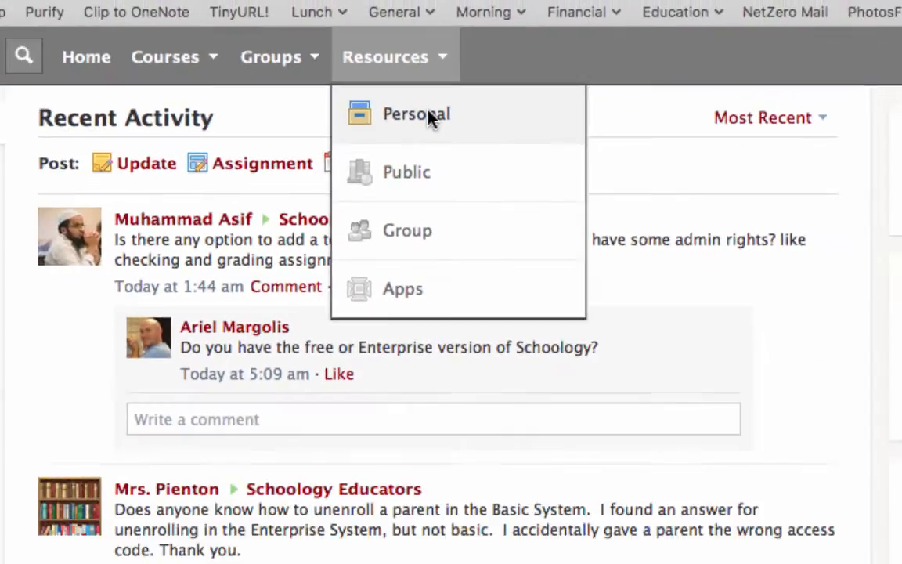
- Create a collection titled "Organ Design" in the personal resources
click(415, 156)
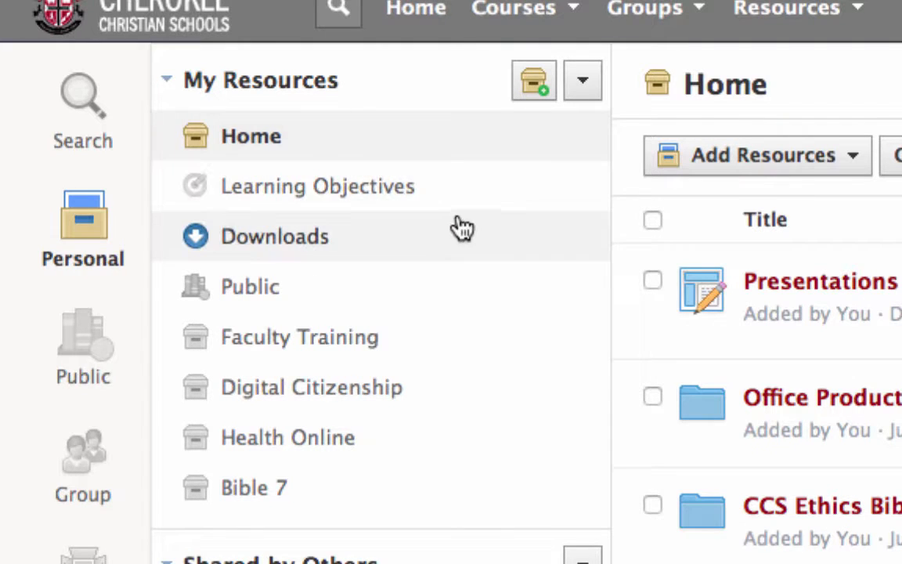
click(533, 81)
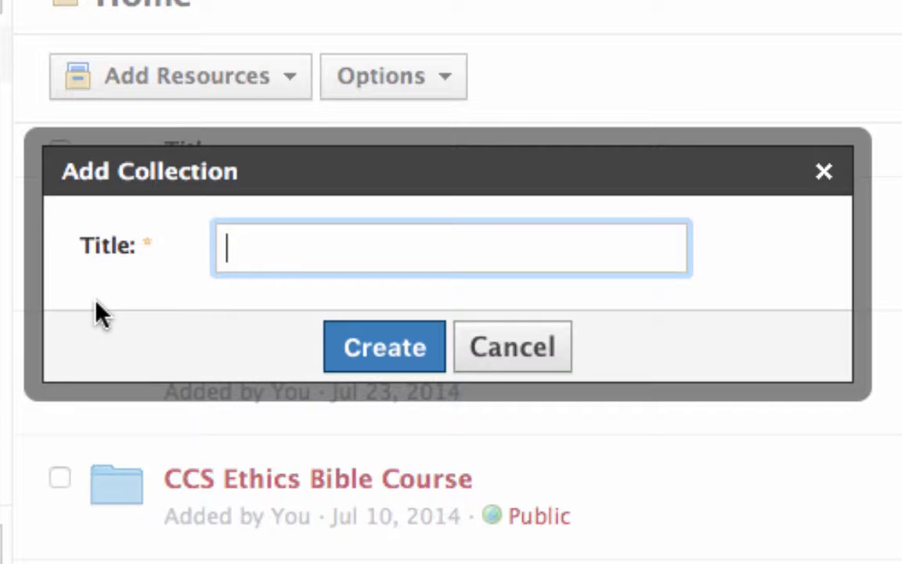
text(Organ Design)
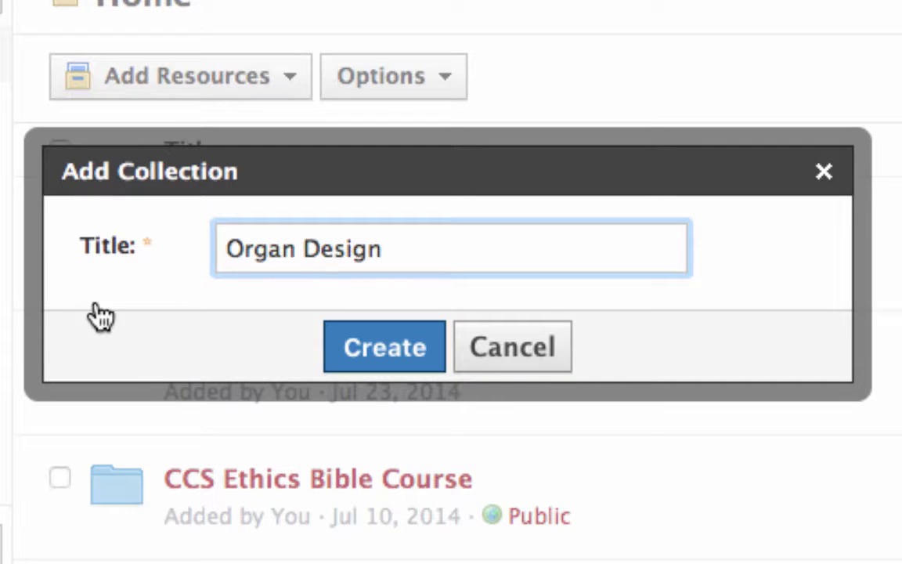
click(410, 354)
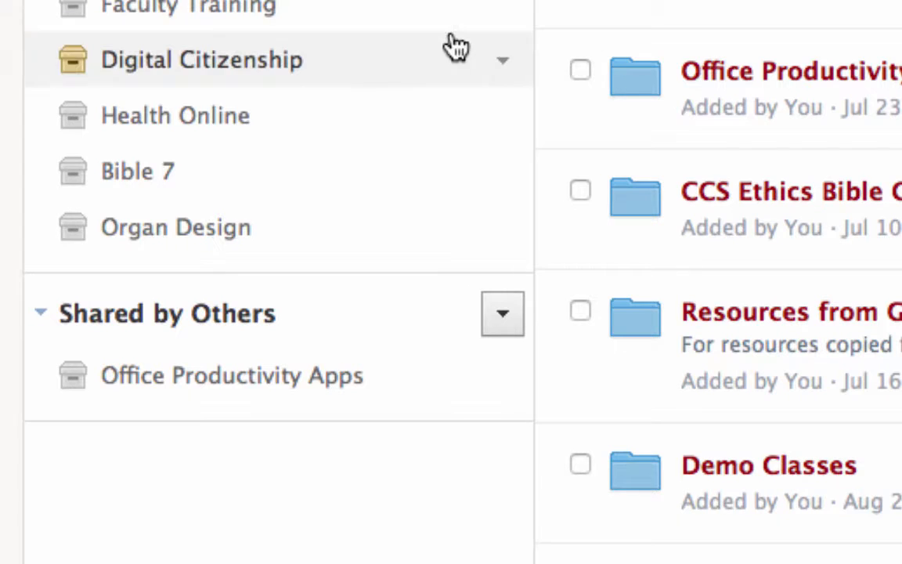
- Add a question bank named "Baroque Organ Design" to the Organ Design collection
click(94, 231)
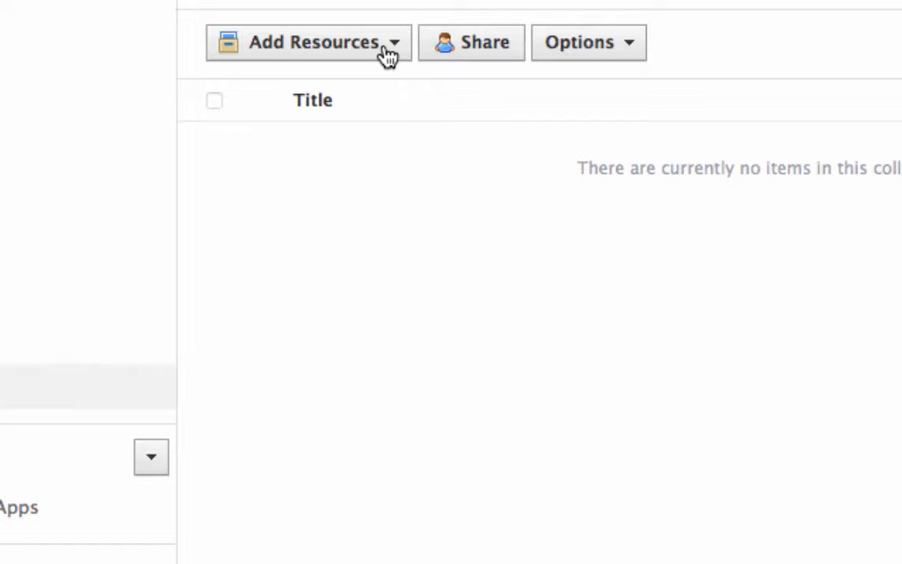
click(389, 48)
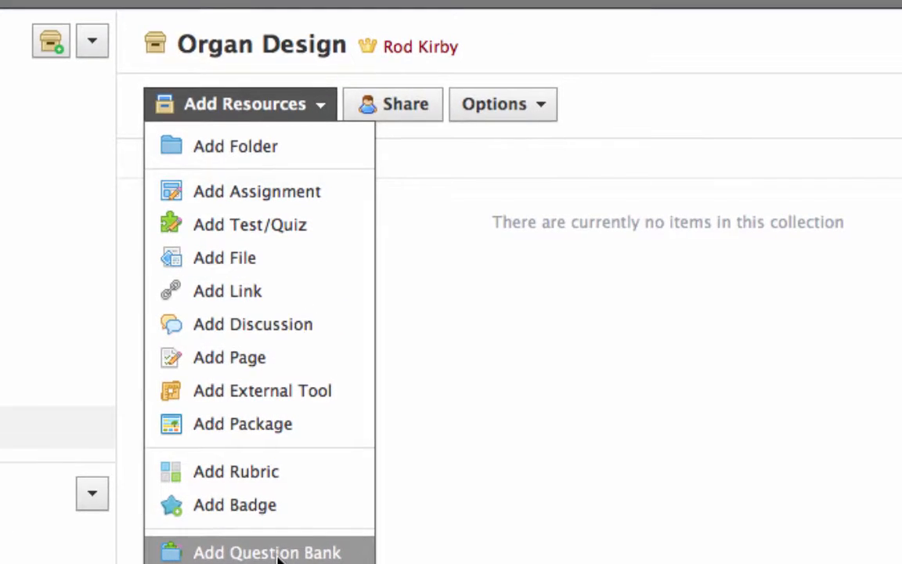
click(278, 552)
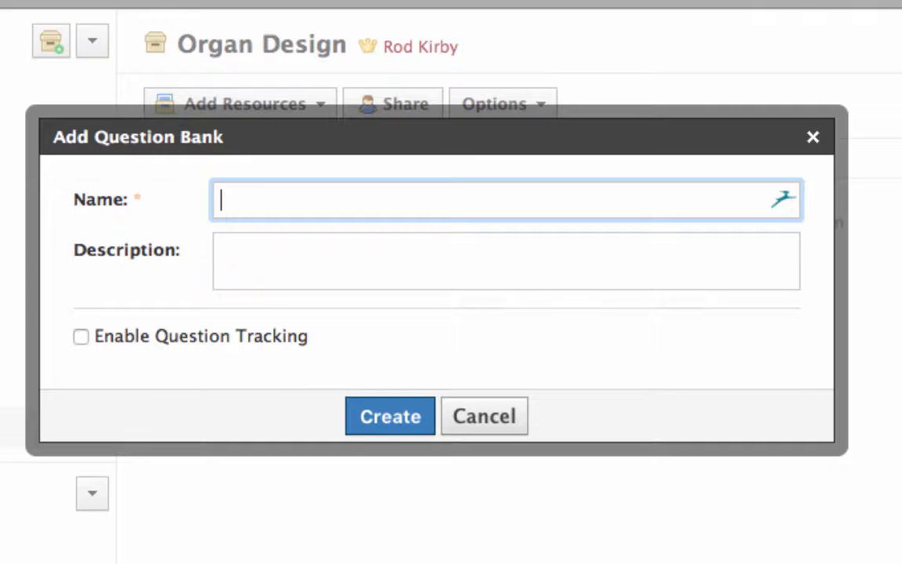
text(Baroqu)
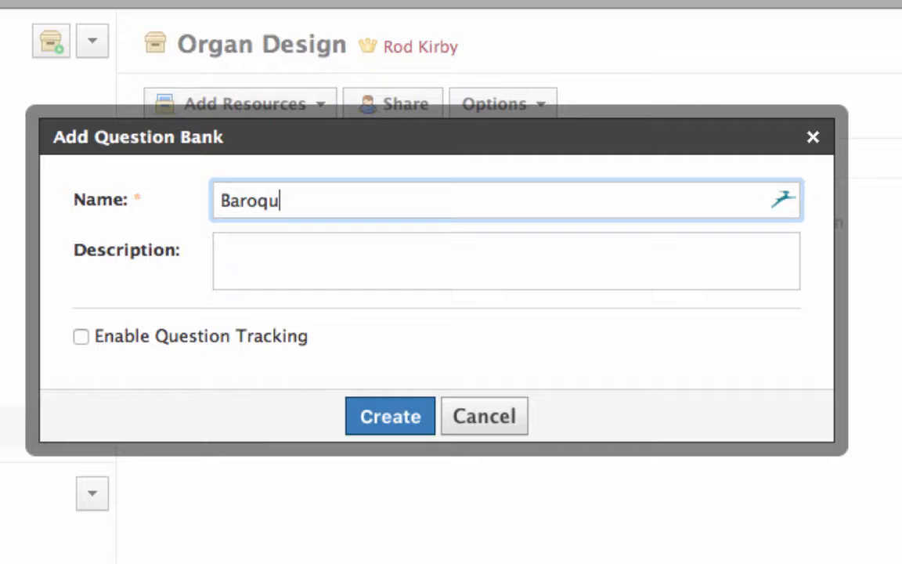
text(e Organ Design)
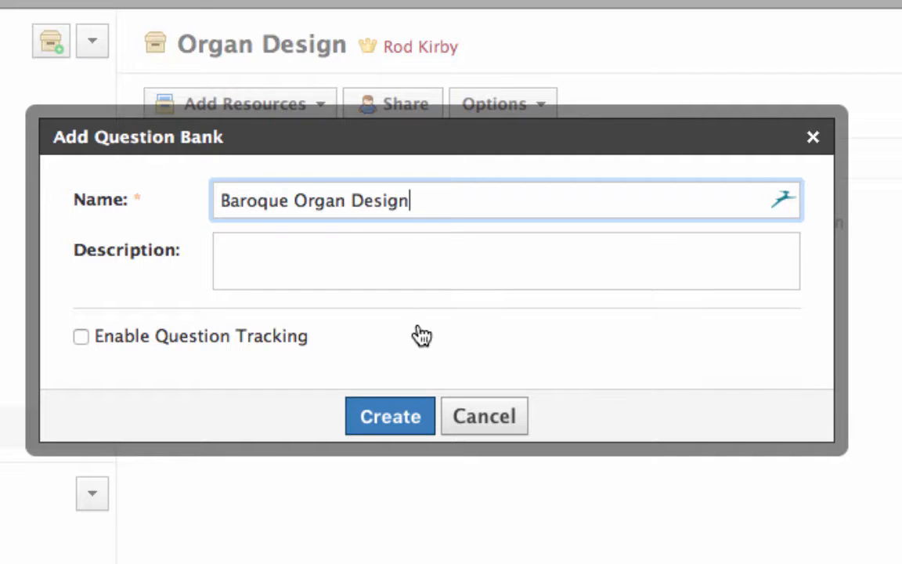
click(396, 419)
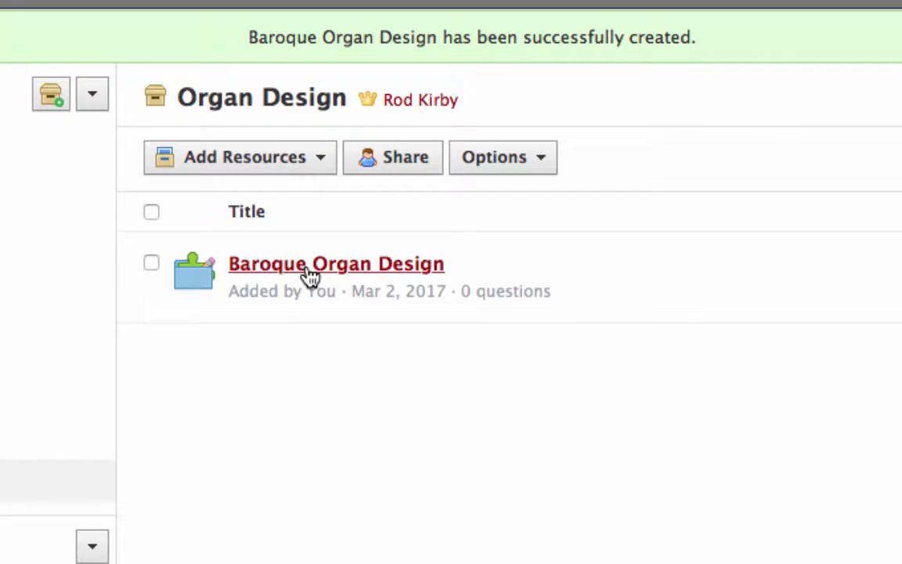
- Start a short-answer/essay question in the Baroque Organ Design bank reading "Explain the Werkprinzip principle of Baroque organ design."
click(307, 266)
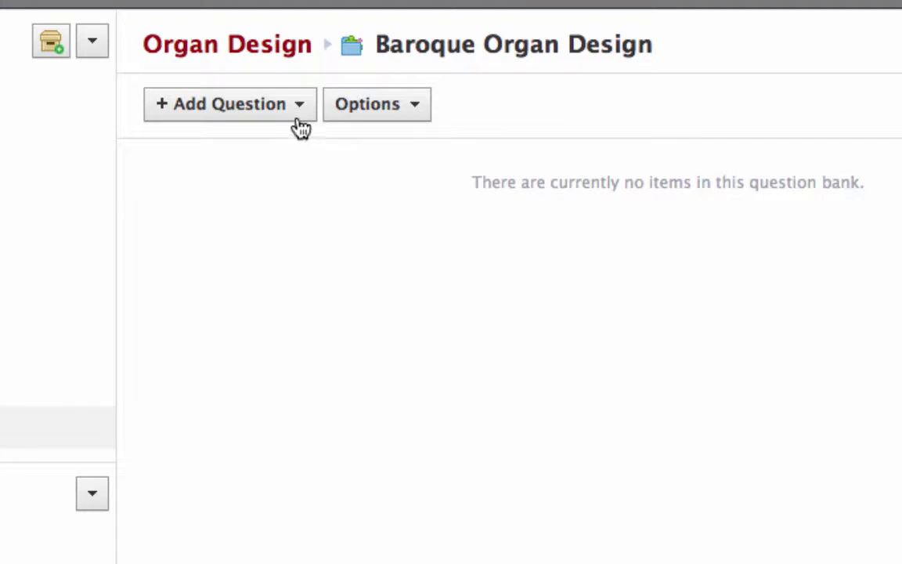
click(299, 109)
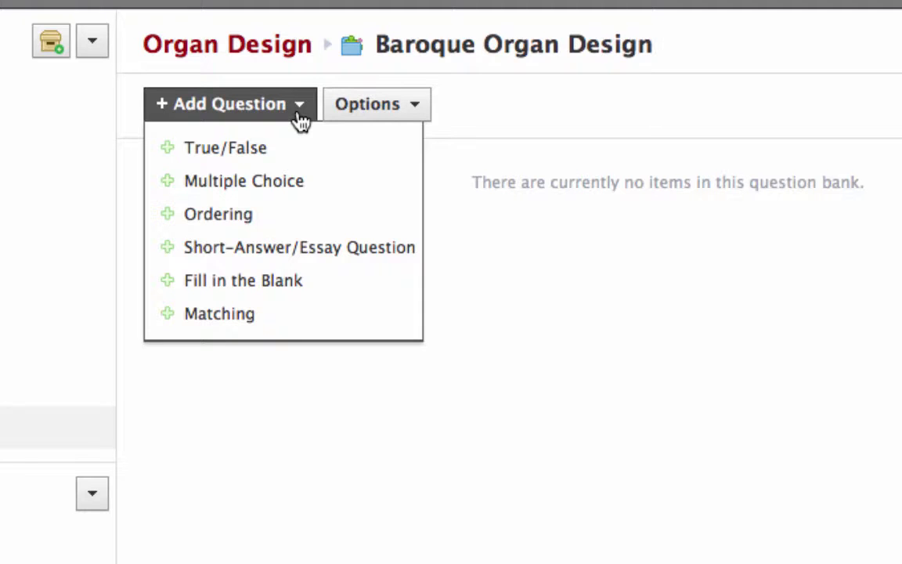
click(299, 247)
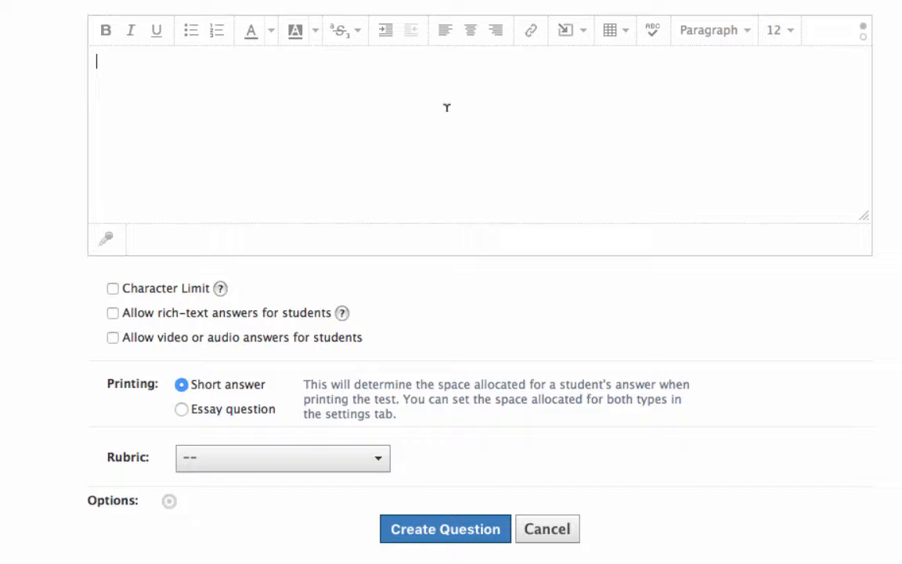
text(Explain the)
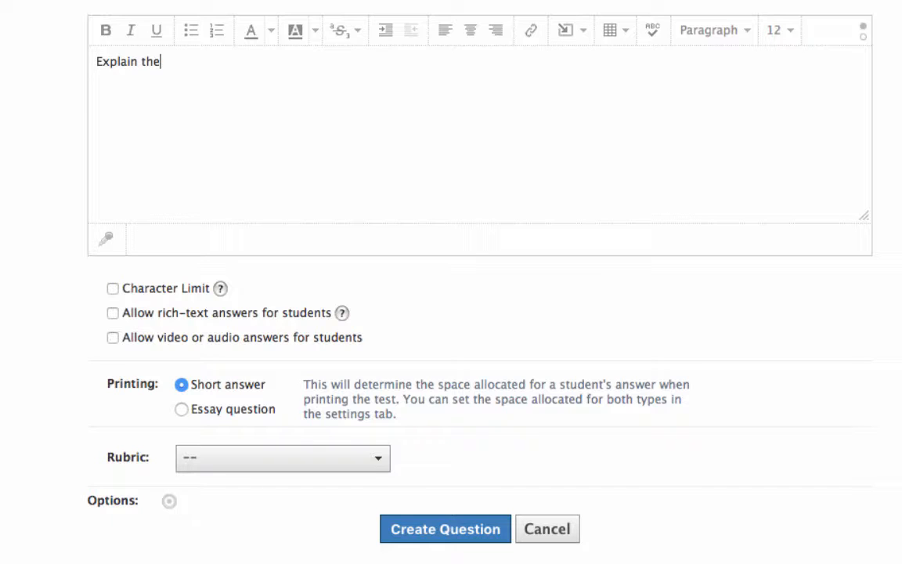
text( Wek)
key(BackSpace)
text(rkprinzip)
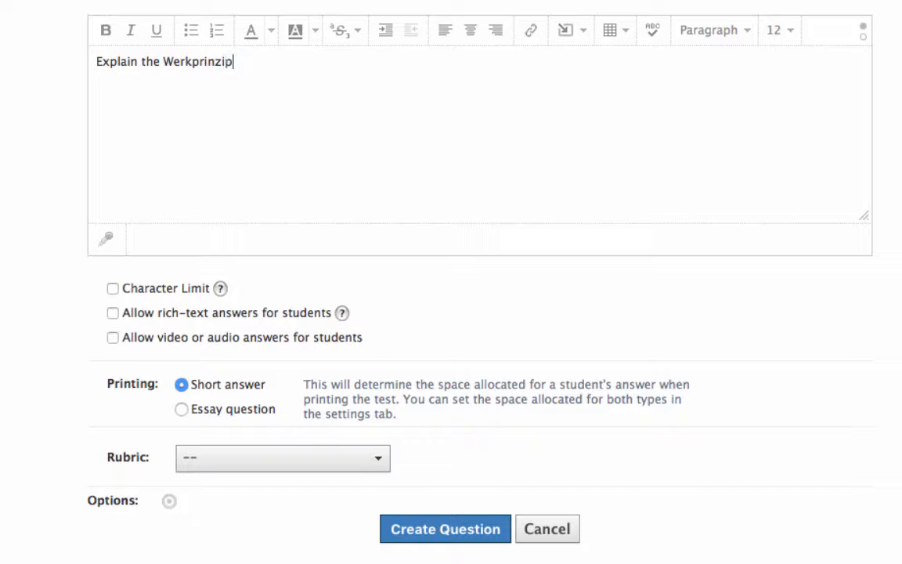
text( principle of Baor)
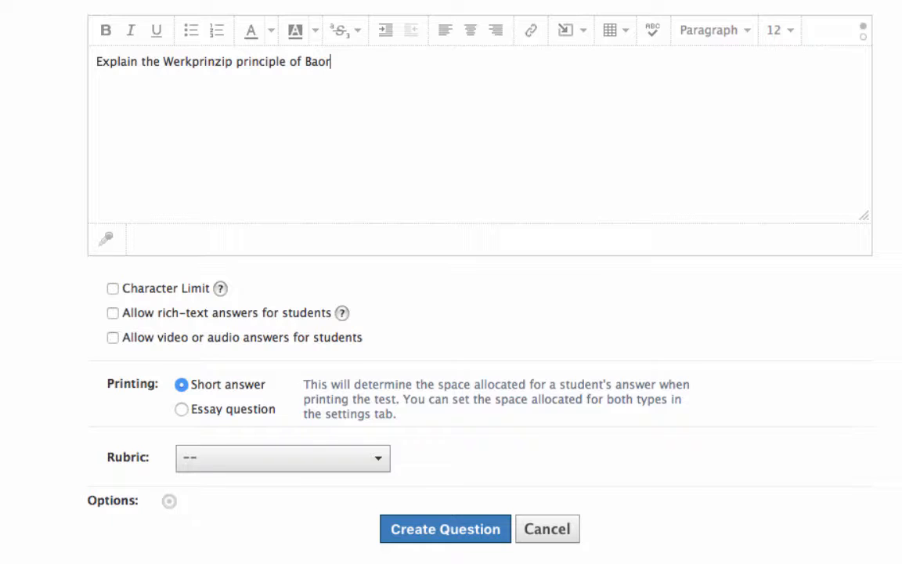
key(BackSpace)
key(BackSpace)
text(roque organd)
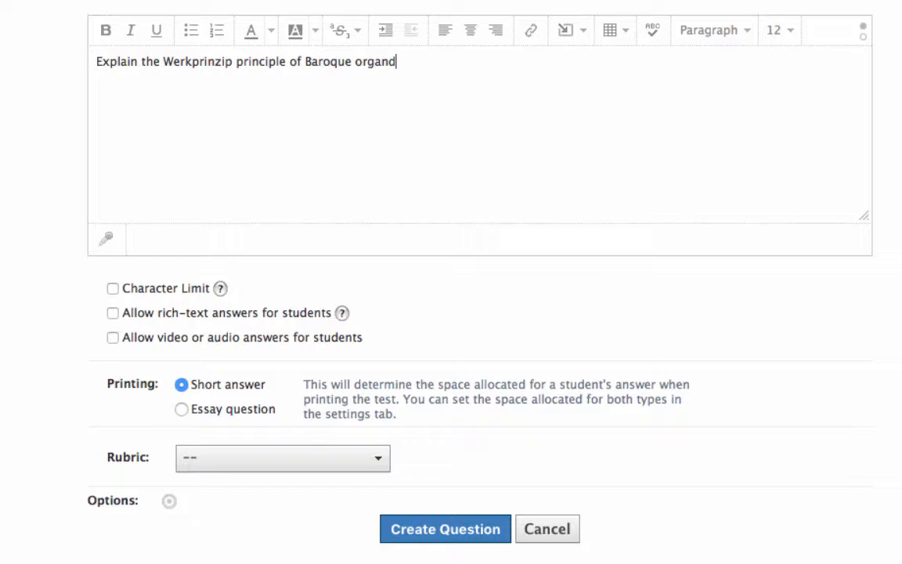
key(BackSpace)
text(design.)
- Italicize the word "Werkprinzip" in the question text and create the question
double_click(197, 61)
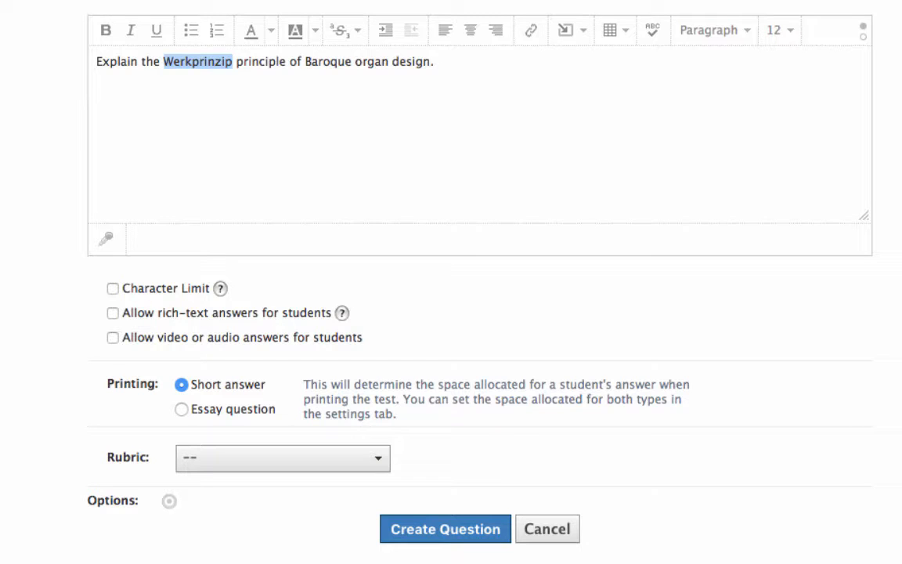
key(super+i)
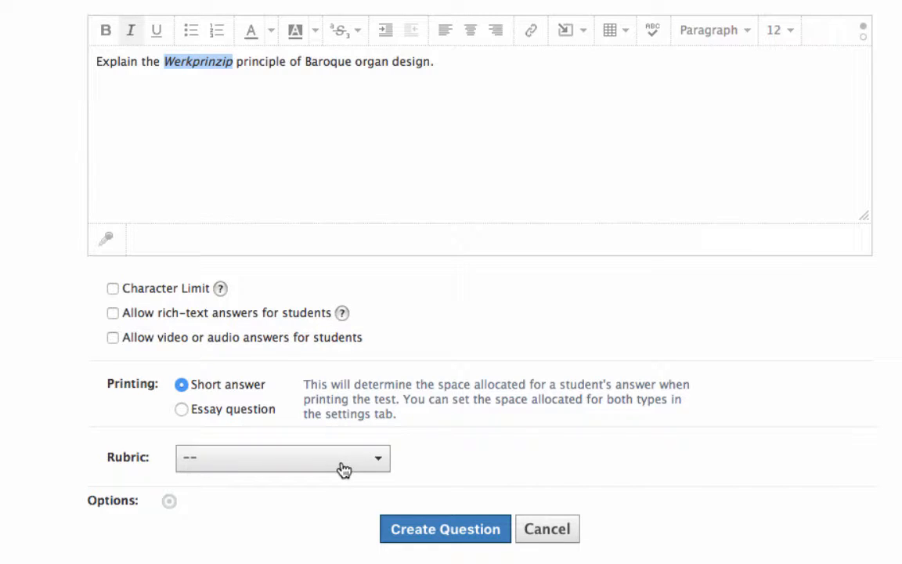
click(445, 529)
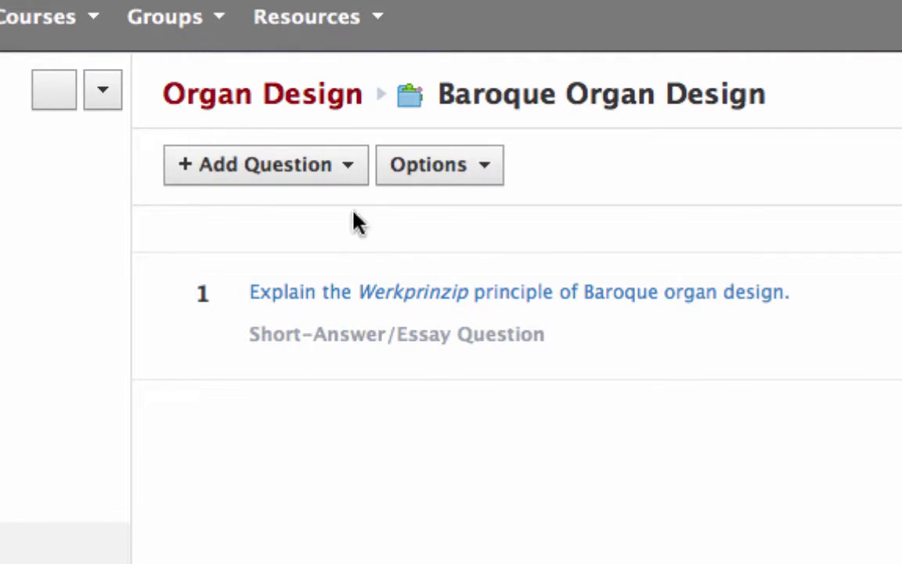
- Create a second short-answer/essay question reading "What is the difference between a French reed and a German reed?"
click(328, 176)
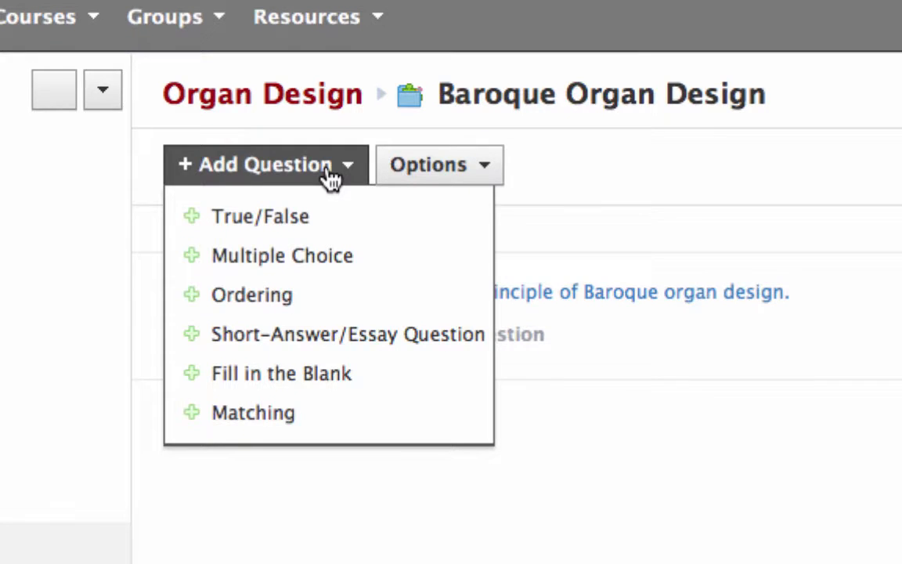
click(313, 334)
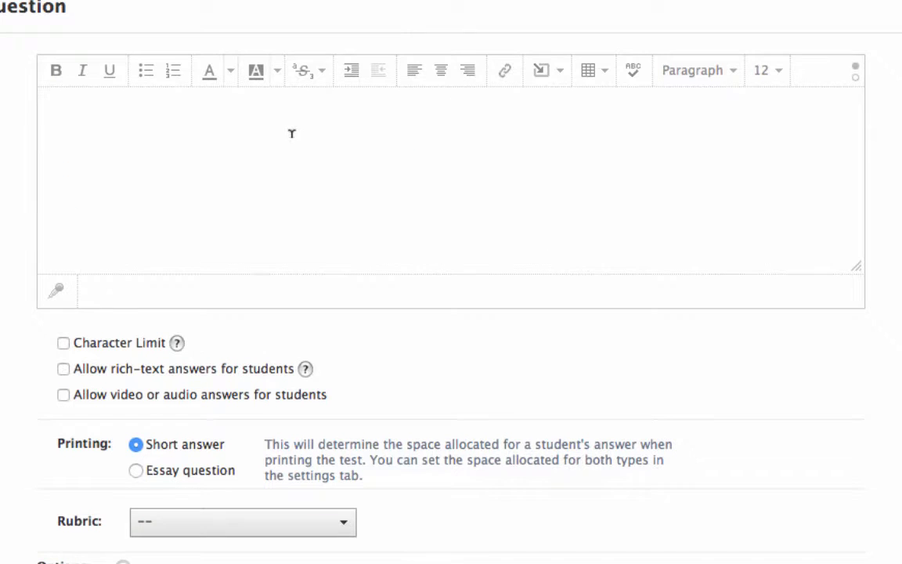
text(What is the df)
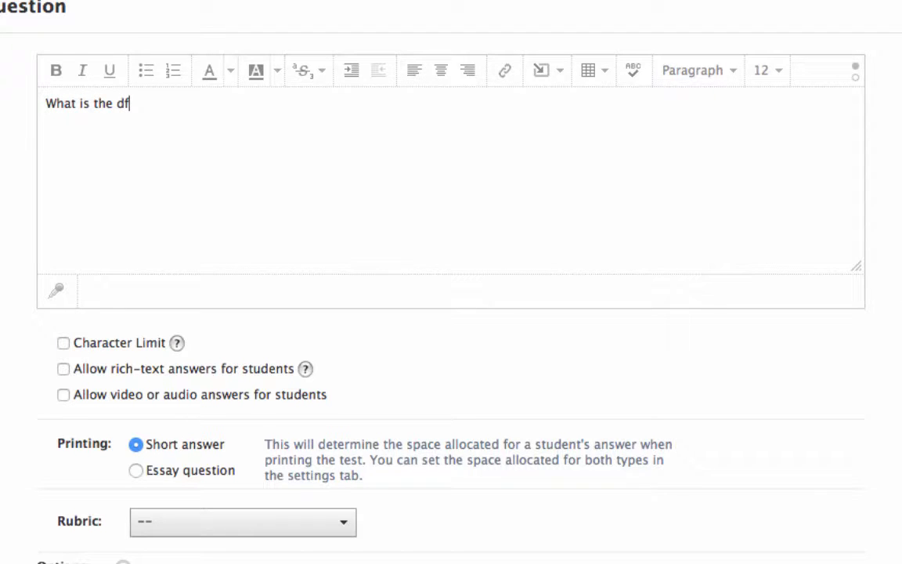
key(BackSpace)
text(ifference betw)
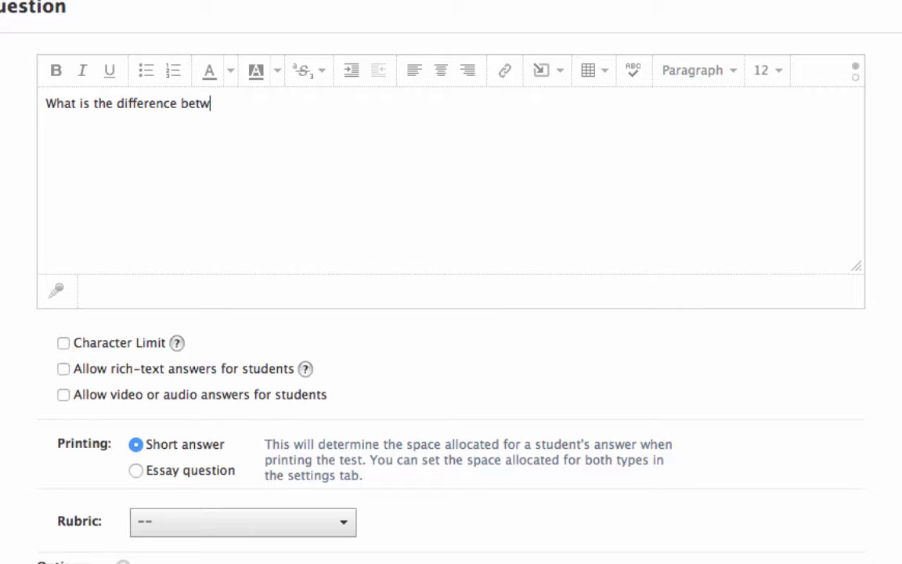
text(een a French )
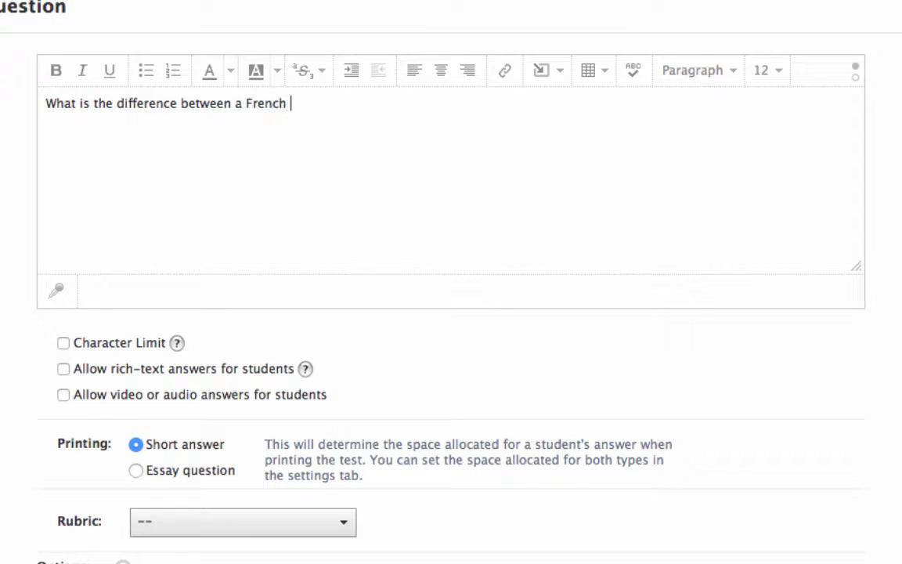
text(reed and a)
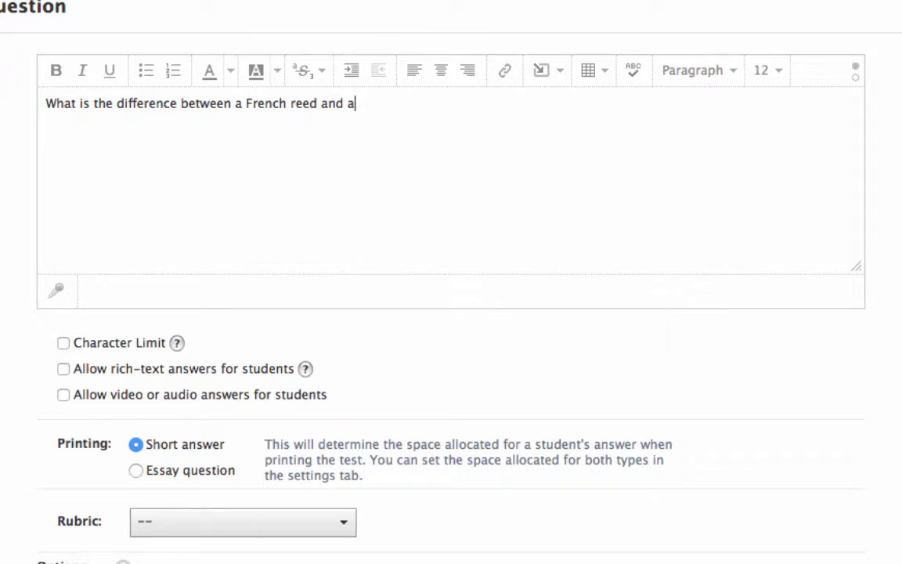
text( German Re)
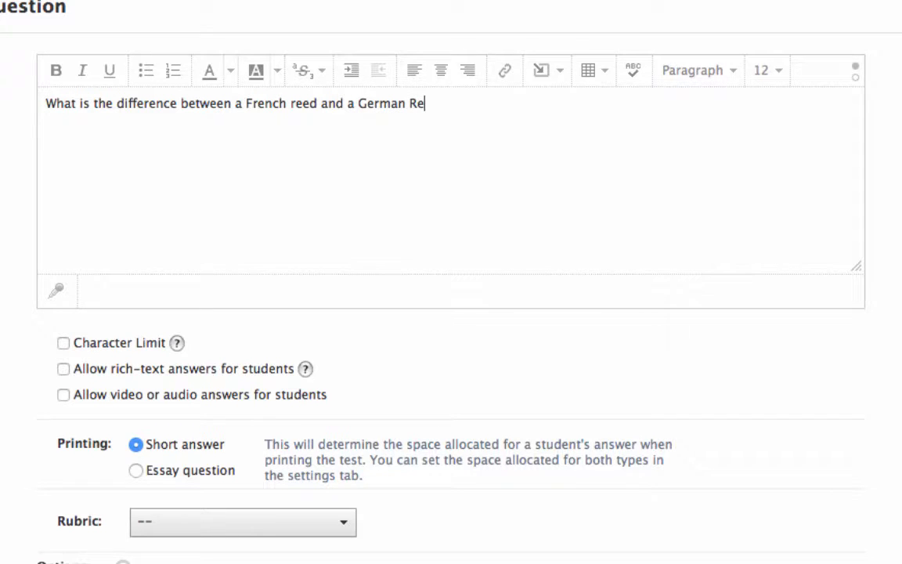
key(BackSpace)
key(BackSpace)
text(reed?)
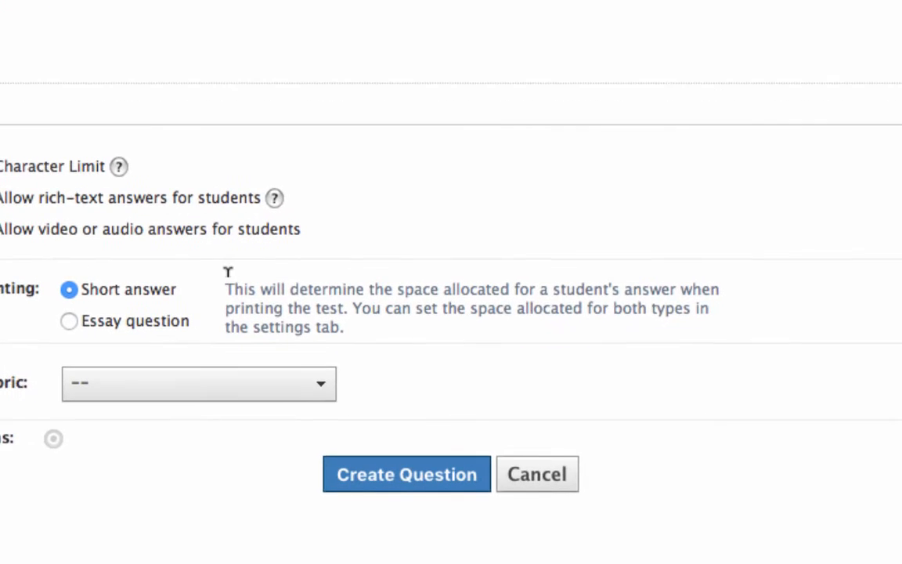
click(398, 474)
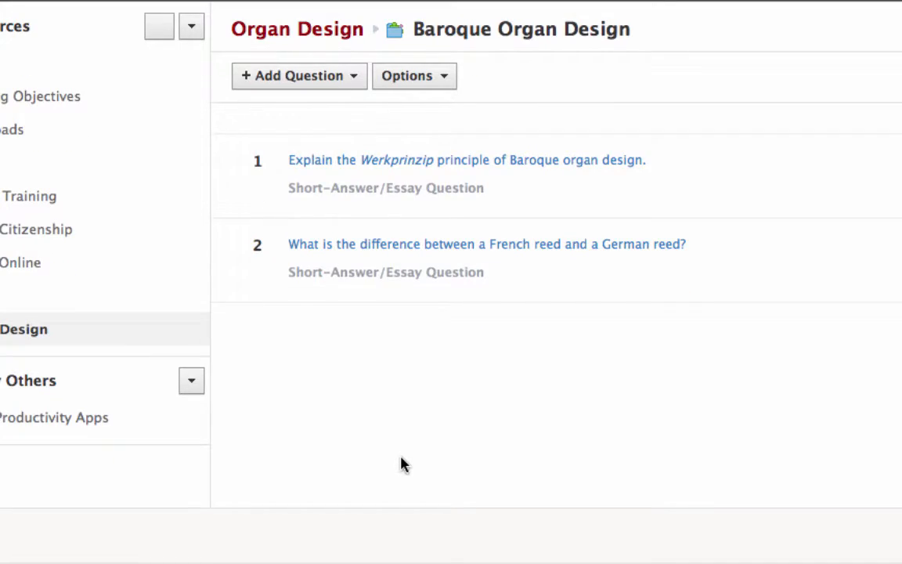
- Share the Organ Design collection with the intended colleague, found by surname among the people of Cherokee Christian High School
click(338, 36)
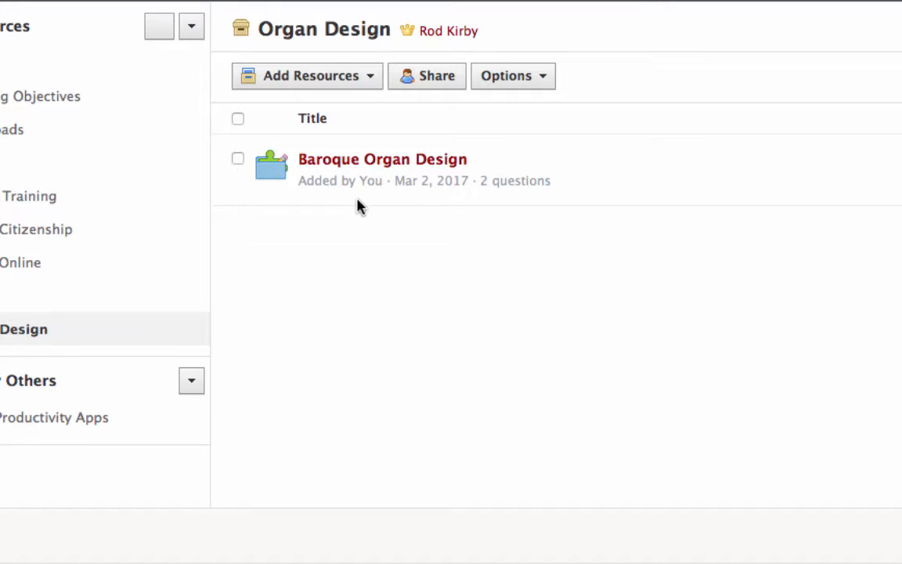
click(413, 71)
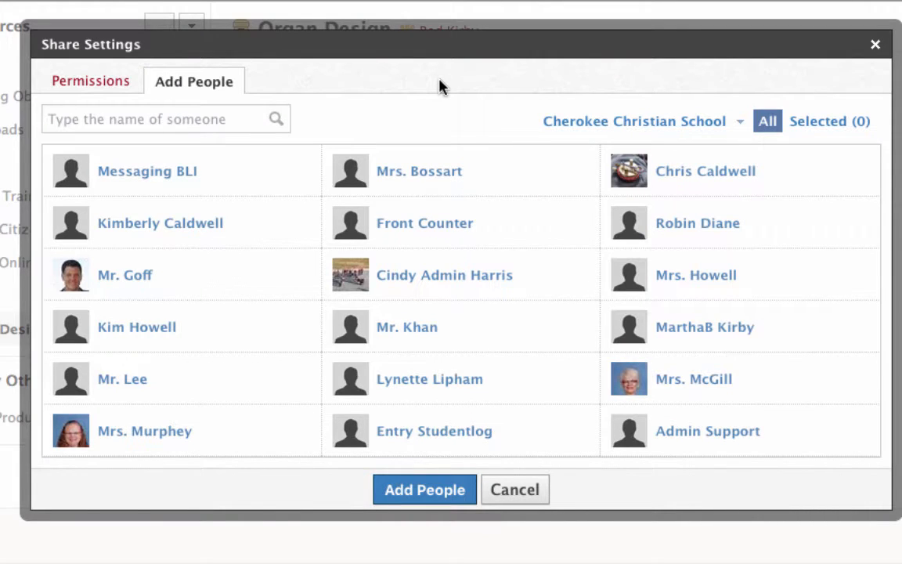
click(721, 128)
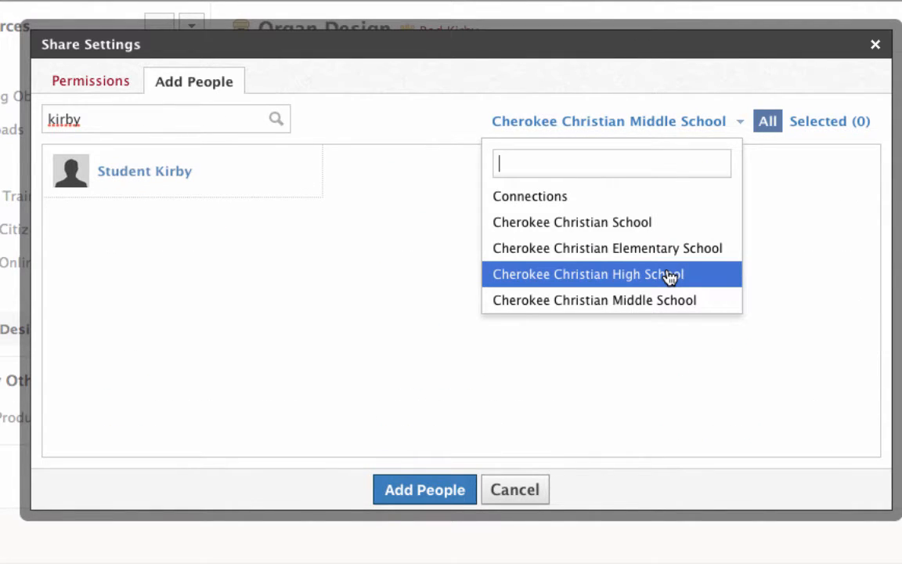
click(670, 275)
click(223, 118)
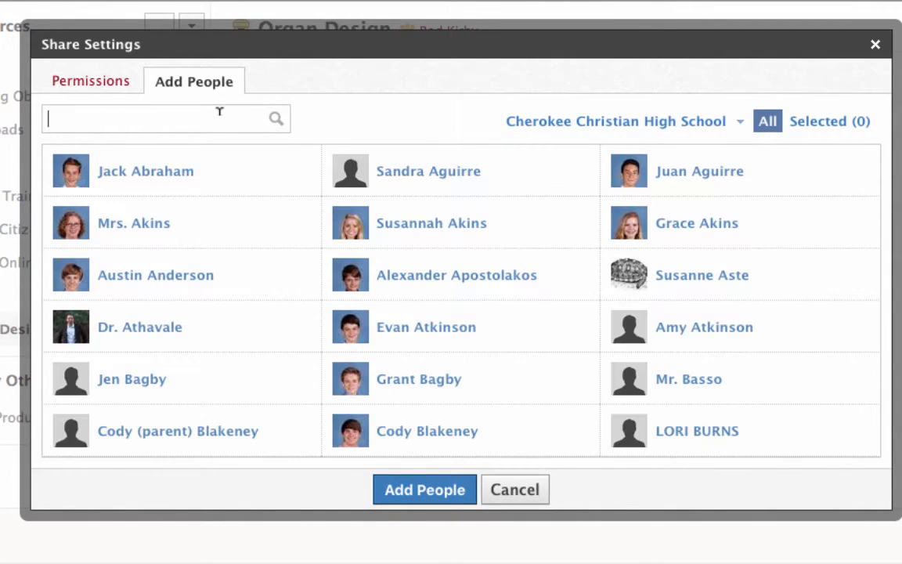
text(kirby)
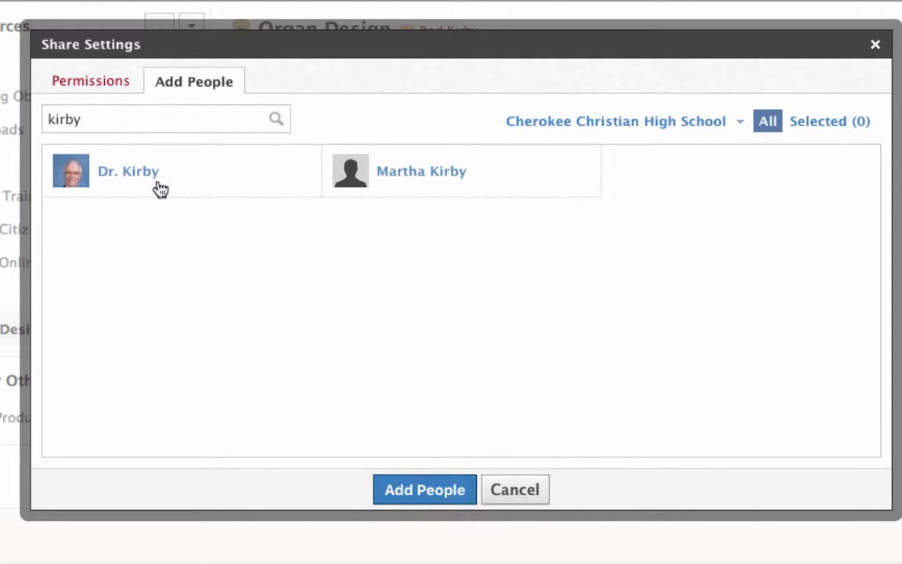
click(110, 181)
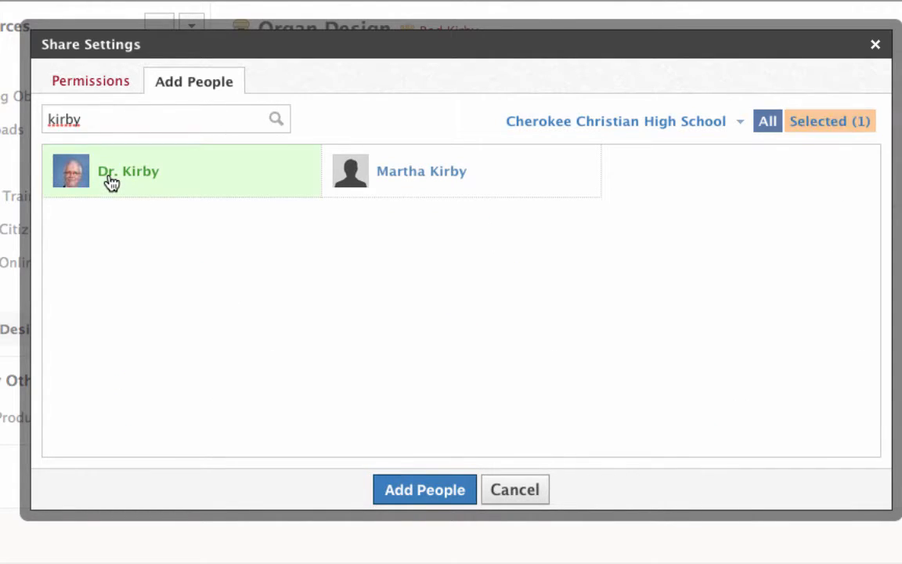
click(435, 497)
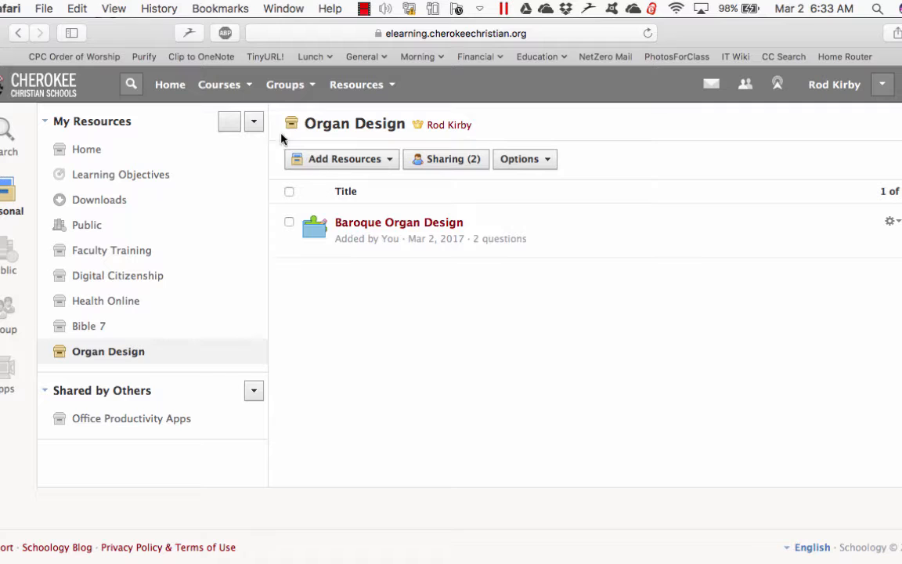
- In the course containing the Ancient Egypt and Exodus units, start a test/quiz named "Baroque Organ Design Unit Test"
click(245, 88)
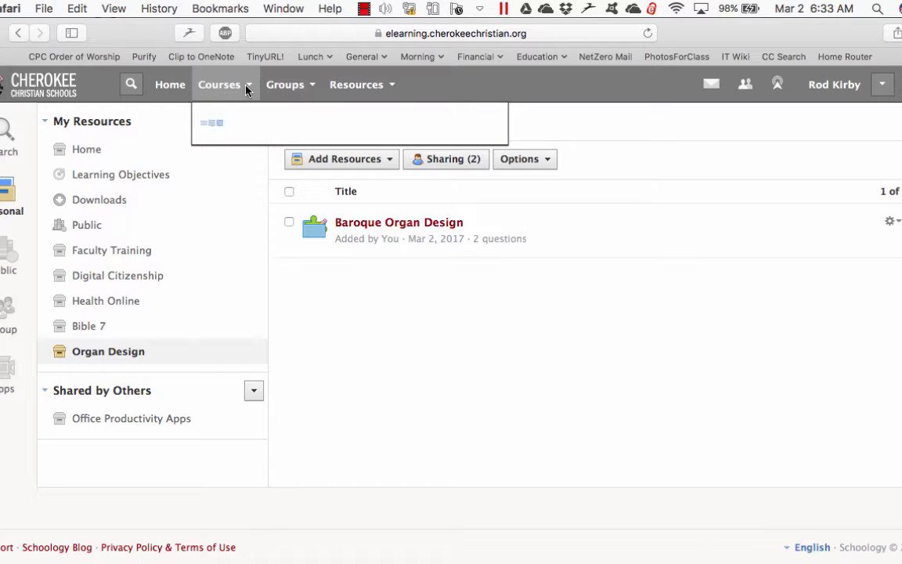
click(258, 115)
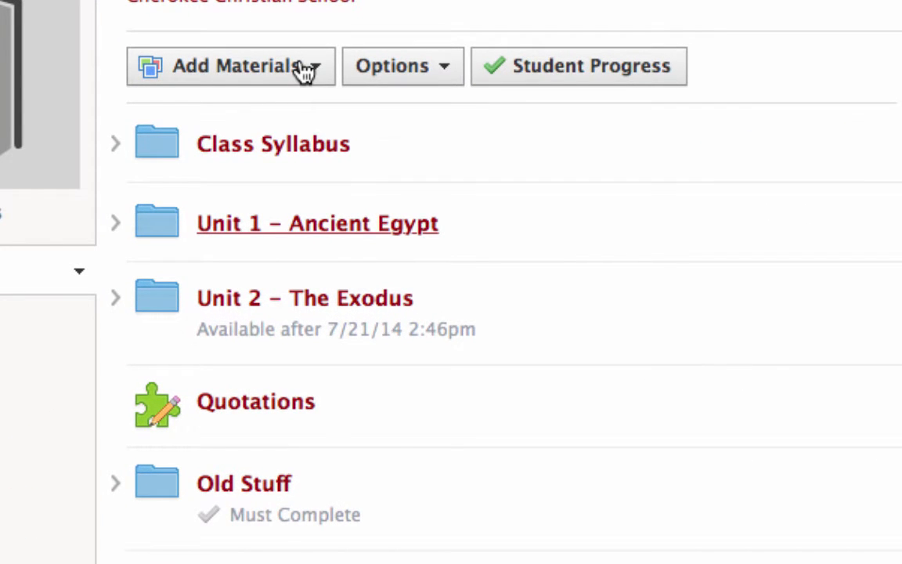
click(304, 72)
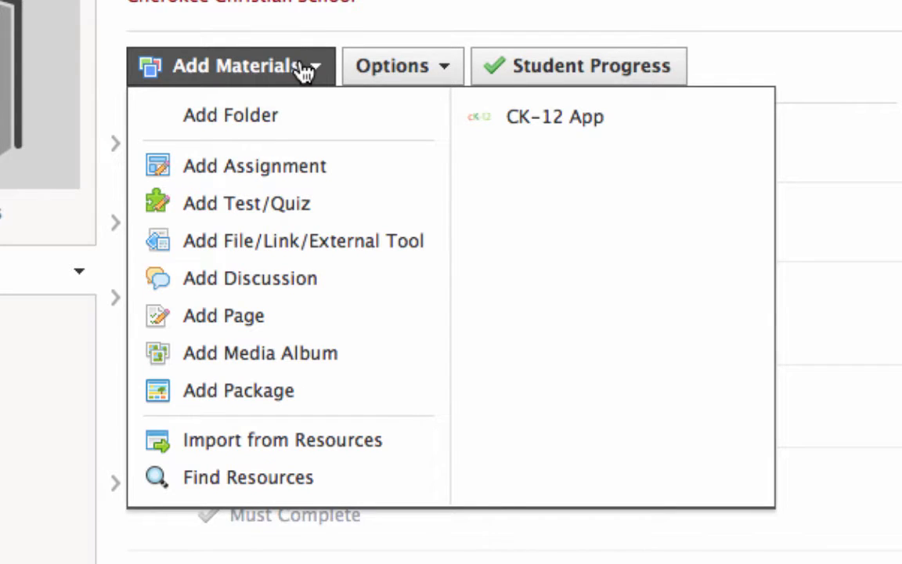
click(246, 203)
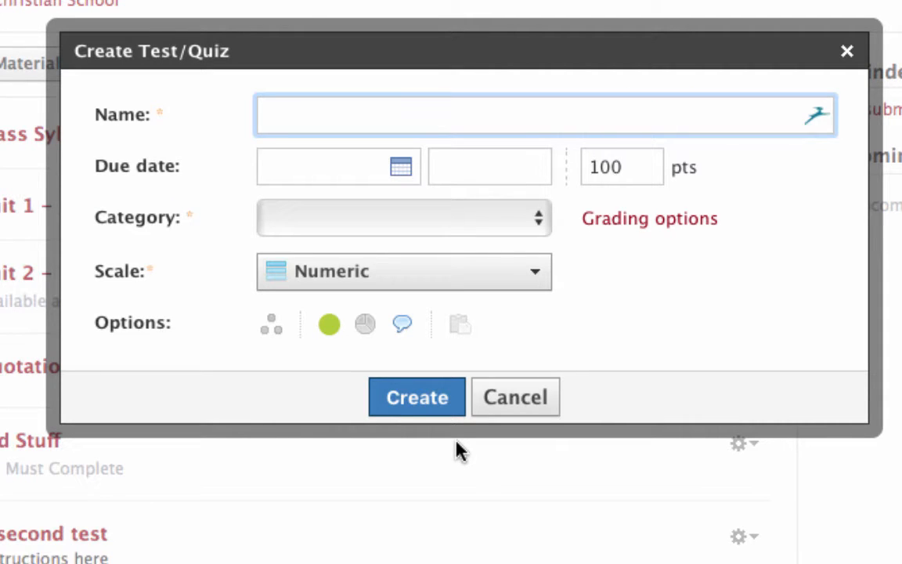
text(Baroq)
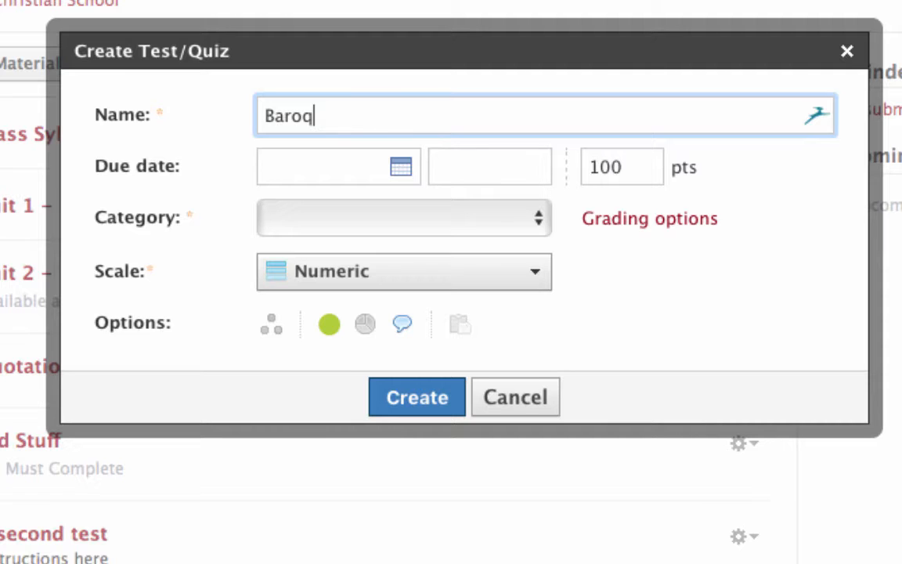
text(ue Organ De)
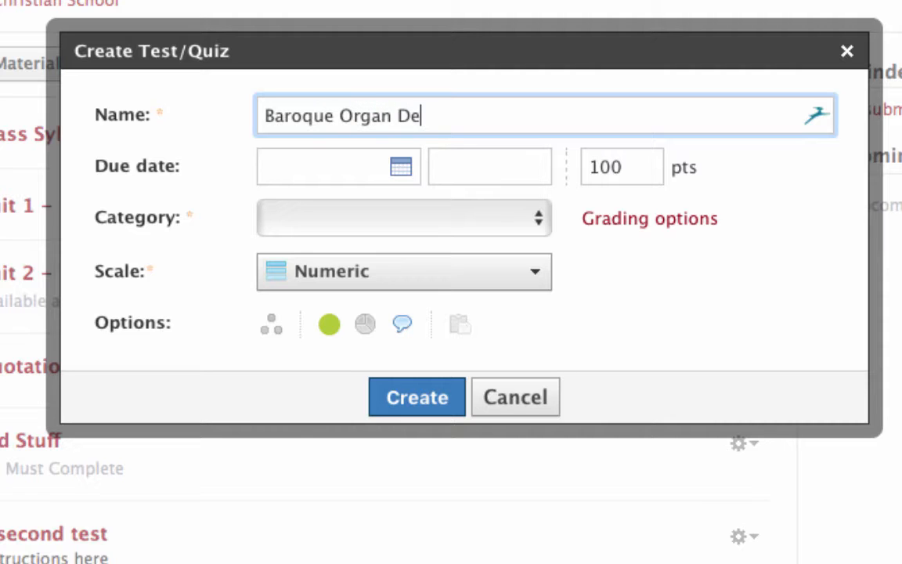
text(sign Unit )
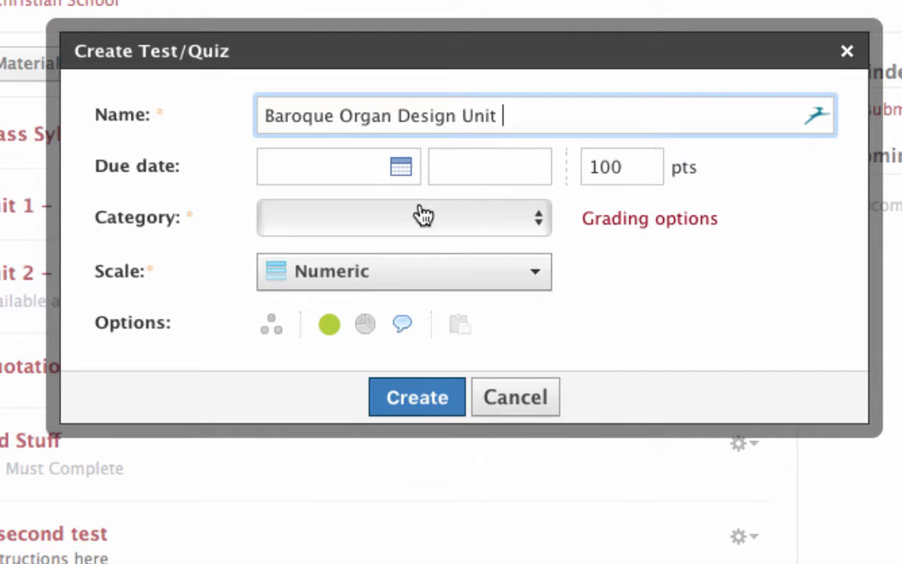
text(Test)
- Set the test's due date to 3/03/17 and its category to Test, and create it
click(401, 167)
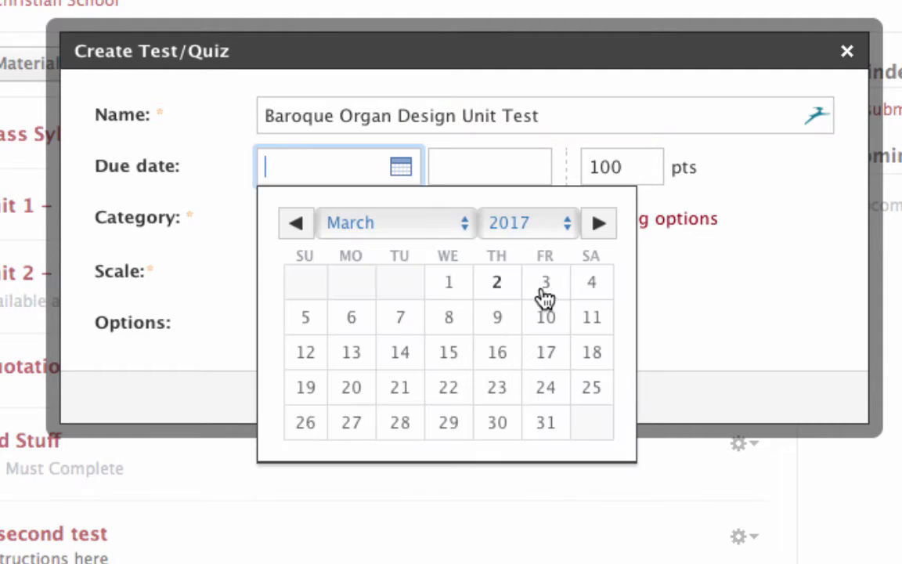
click(540, 291)
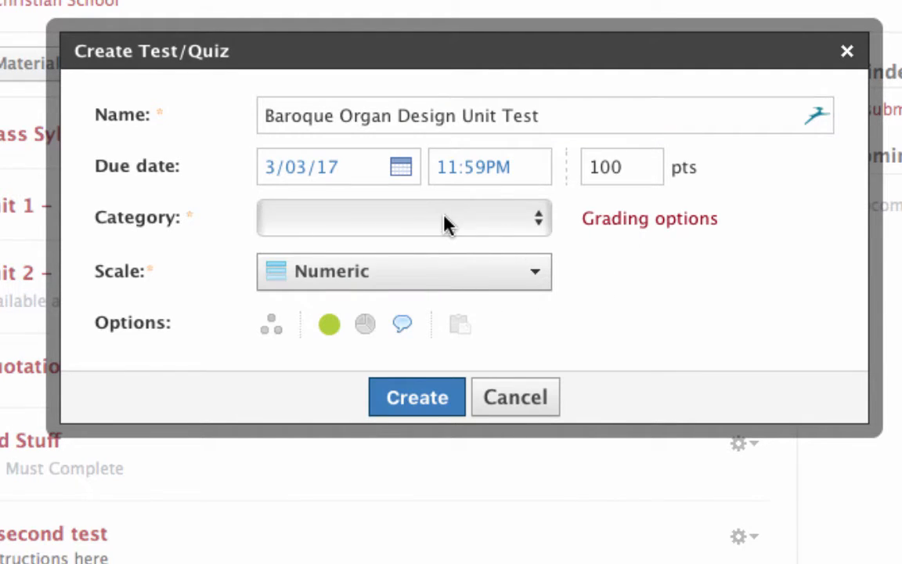
click(445, 225)
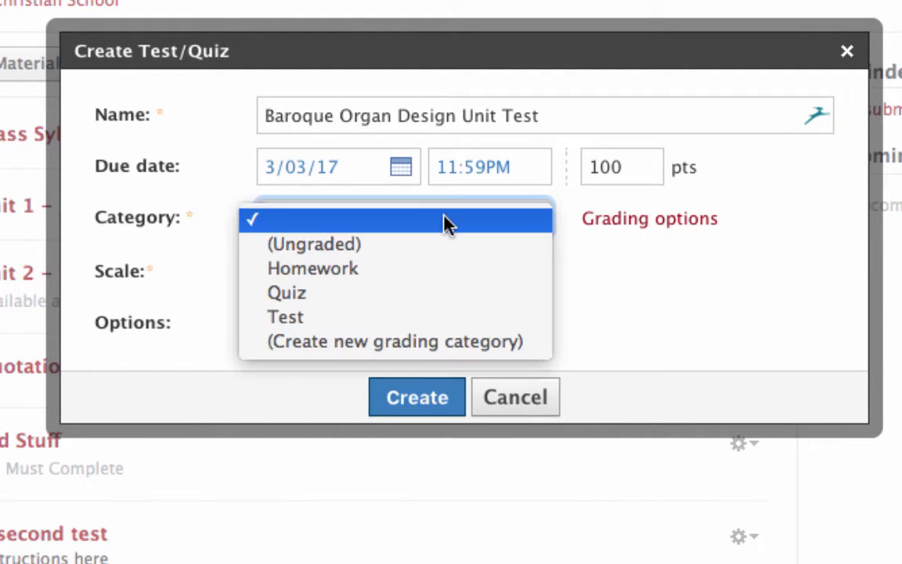
click(406, 316)
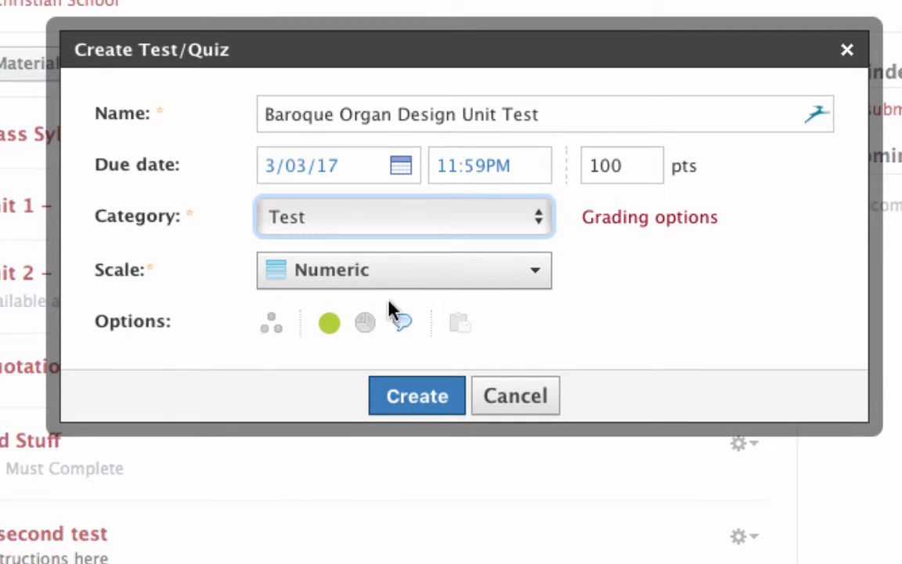
click(422, 398)
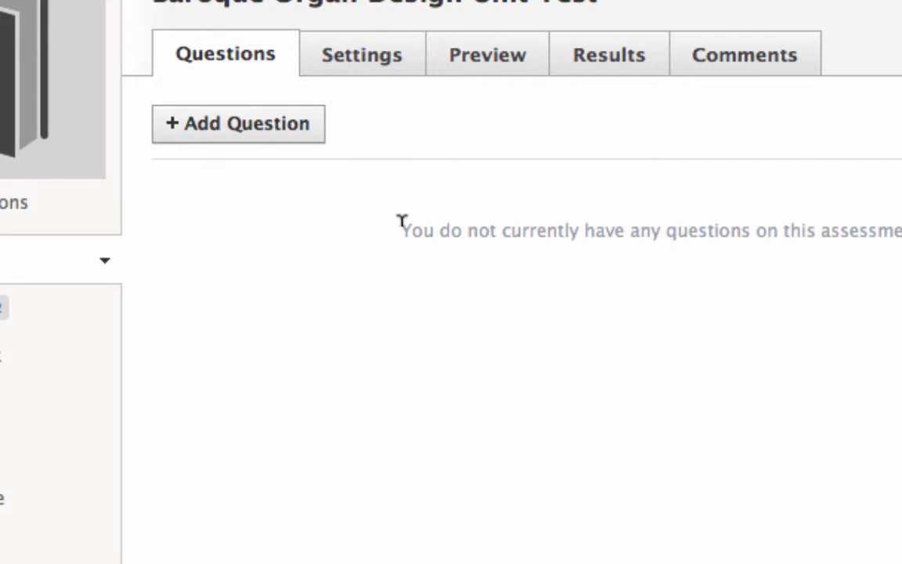
- Start importing individual questions into the test from the Baroque Organ Design question bank in the Organ Design collection
click(242, 139)
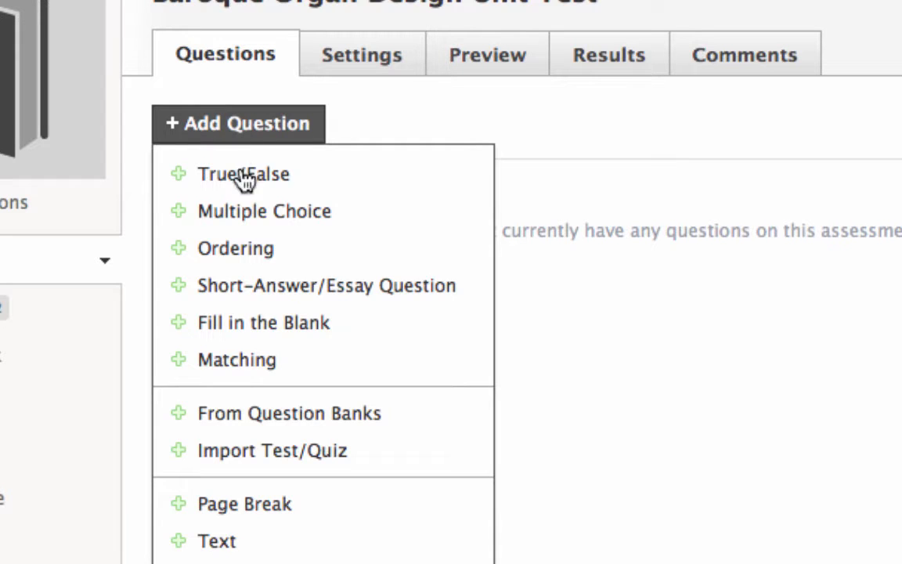
click(249, 414)
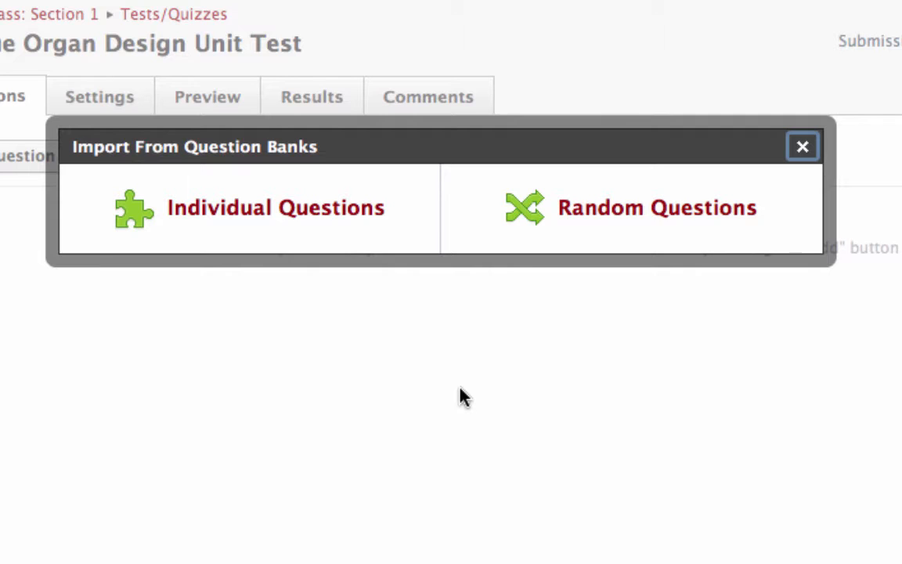
click(288, 212)
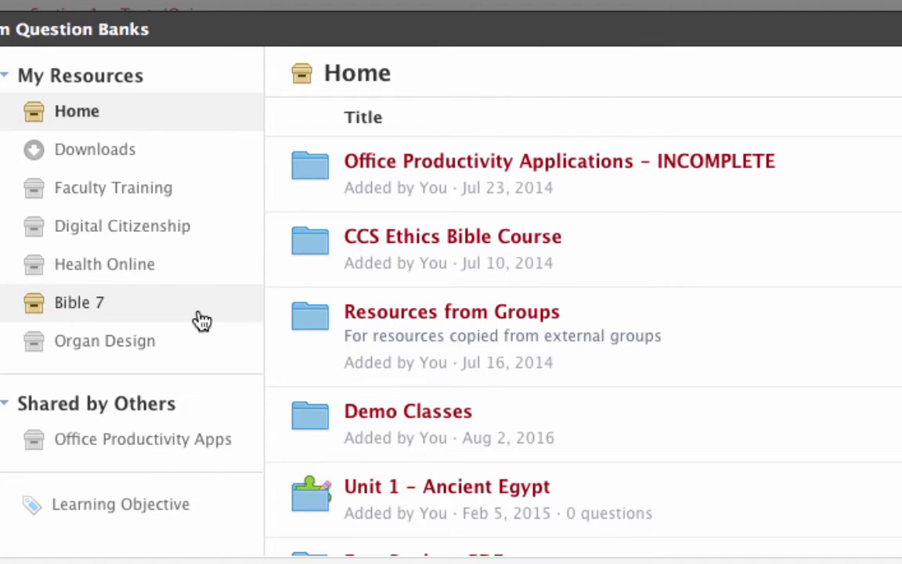
click(109, 344)
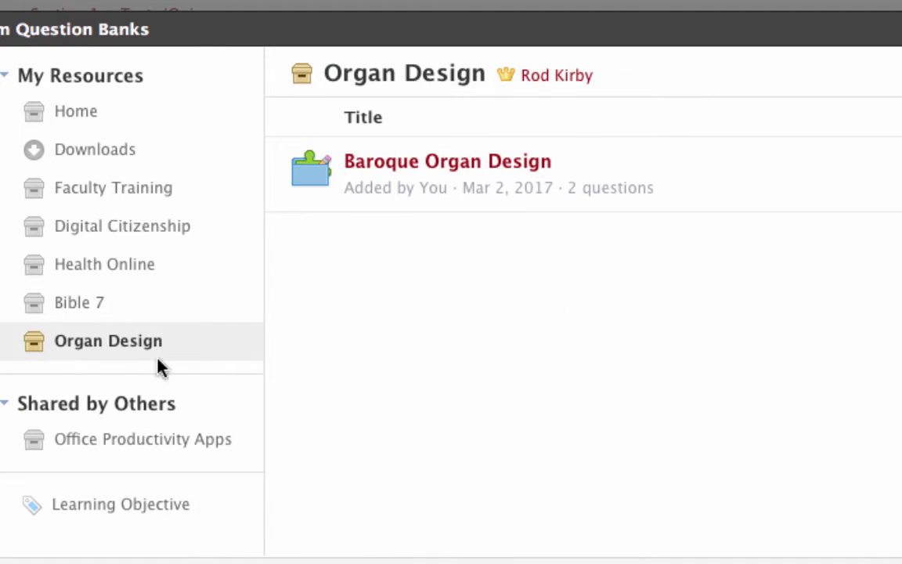
click(445, 167)
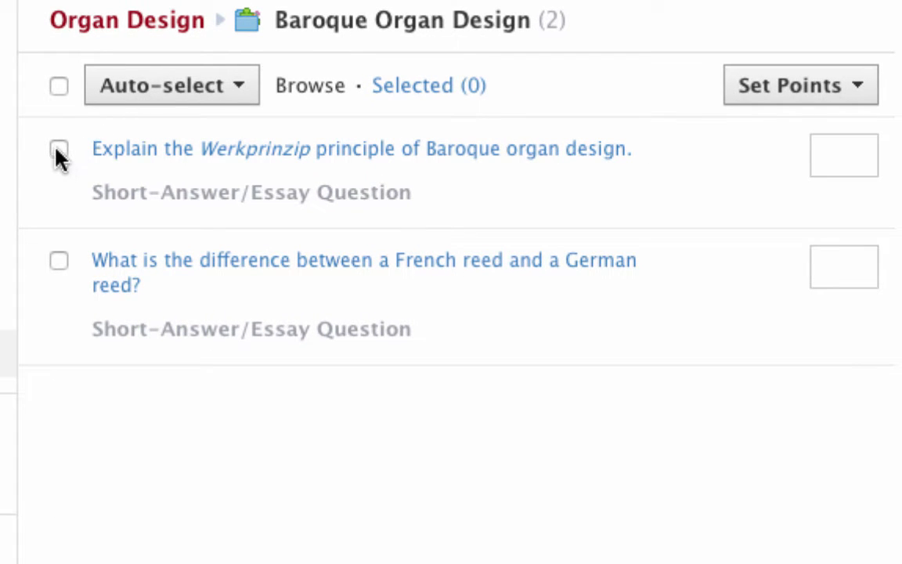
- Select both the Werkprinzip question and the French and German reed question for import
click(200, 104)
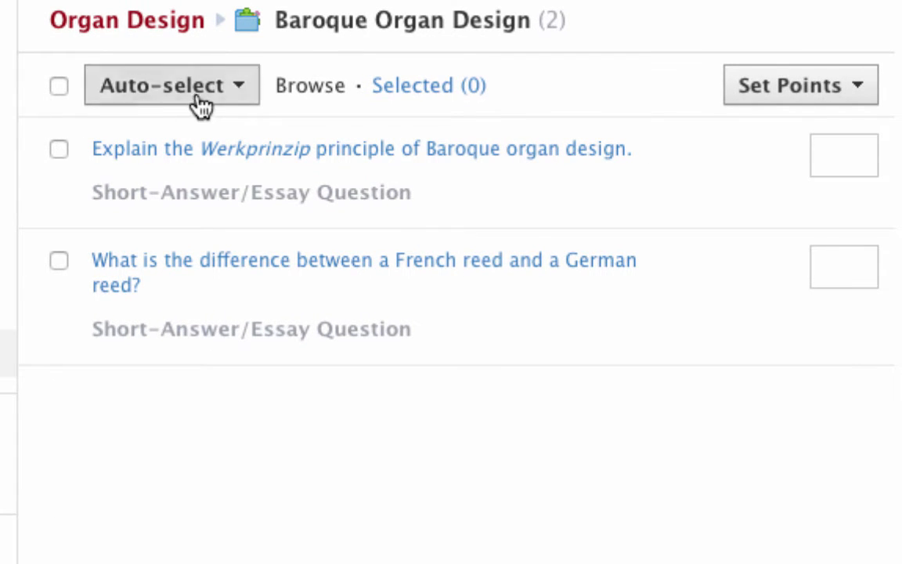
click(201, 106)
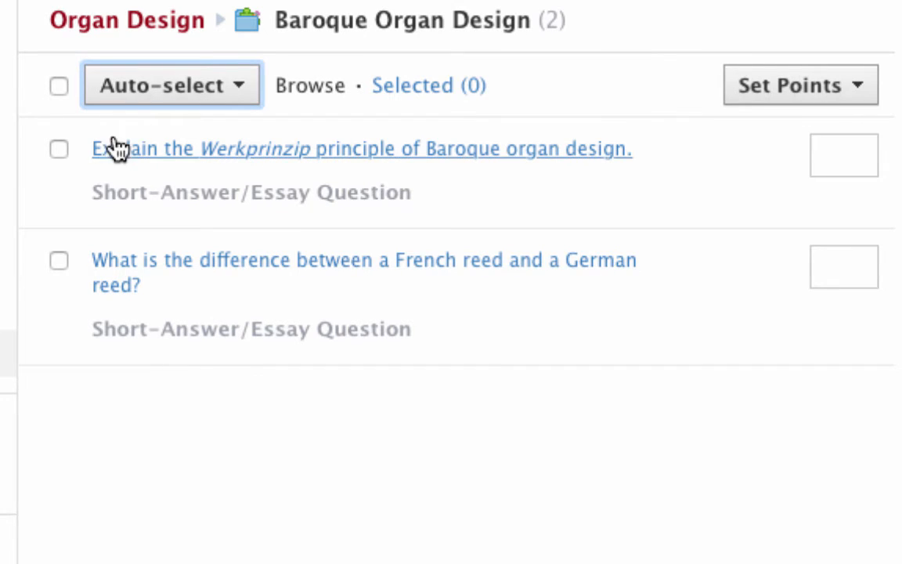
click(60, 149)
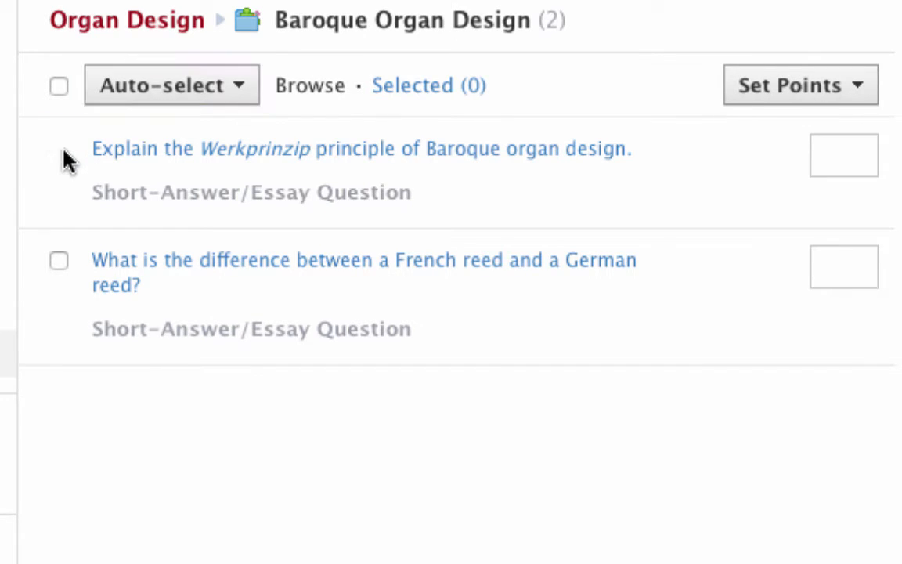
click(58, 260)
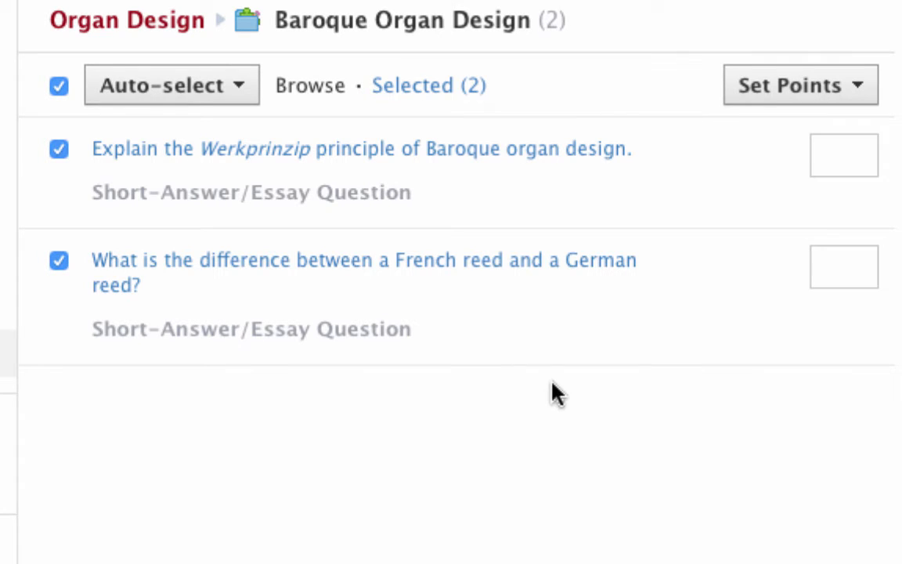
- Assign 10 points to each of the two selected questions and import them into the test
click(835, 157)
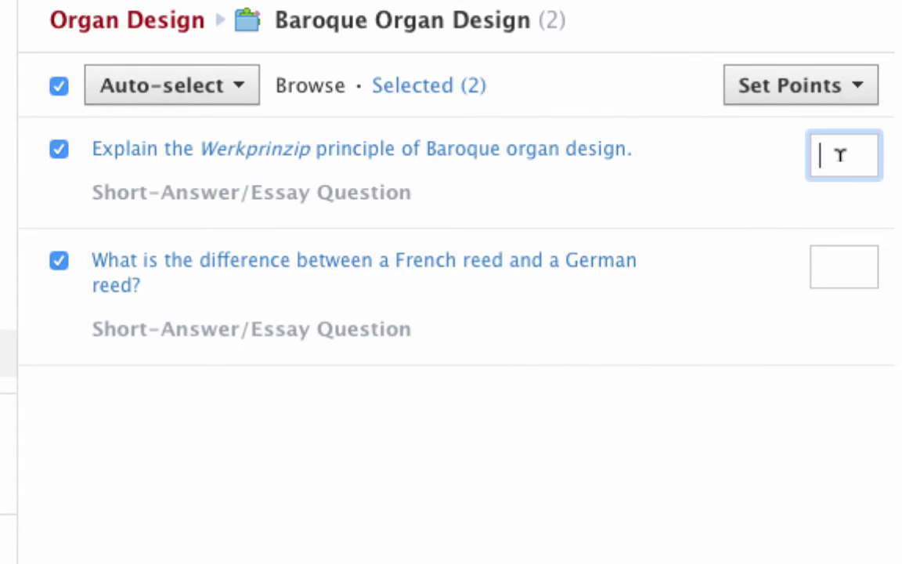
text(10)
click(852, 264)
text(10)
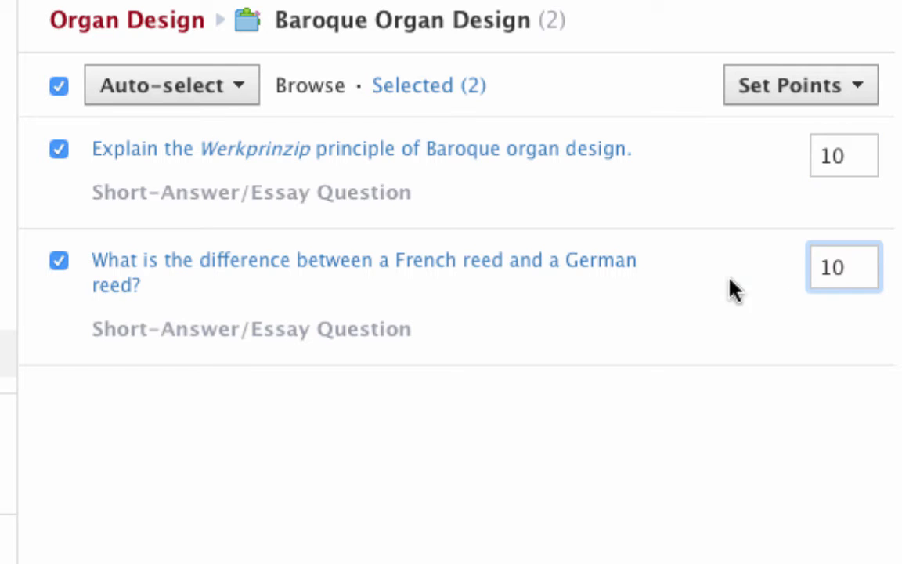
click(279, 529)
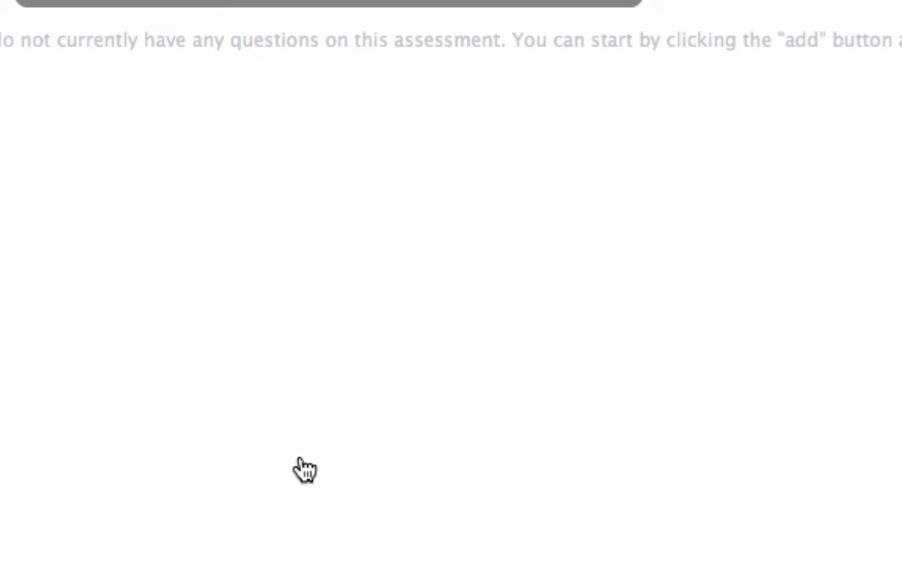